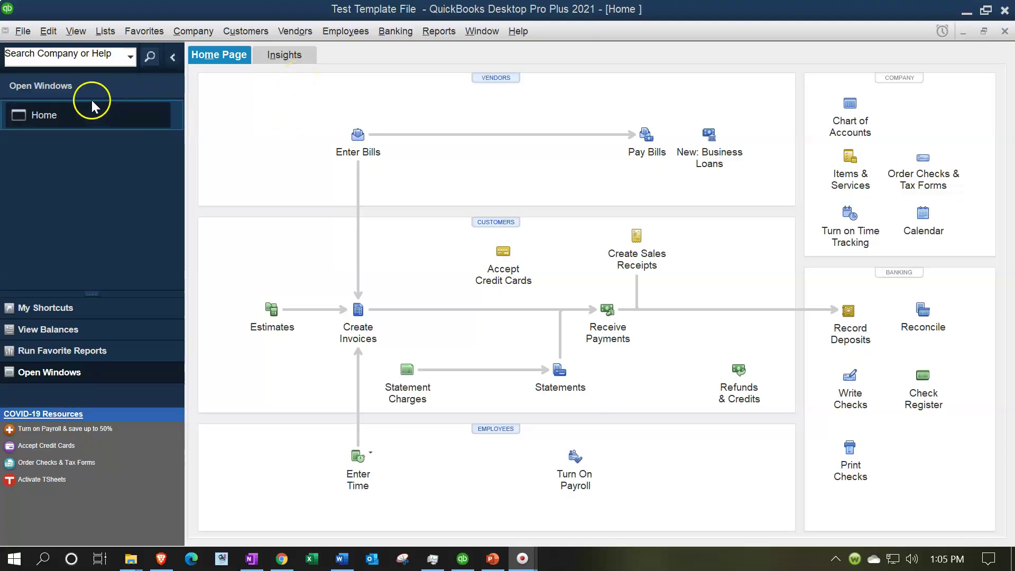
Step: Open the Templates list from the Lists menu for the Test Template File company
left_click(79, 32)
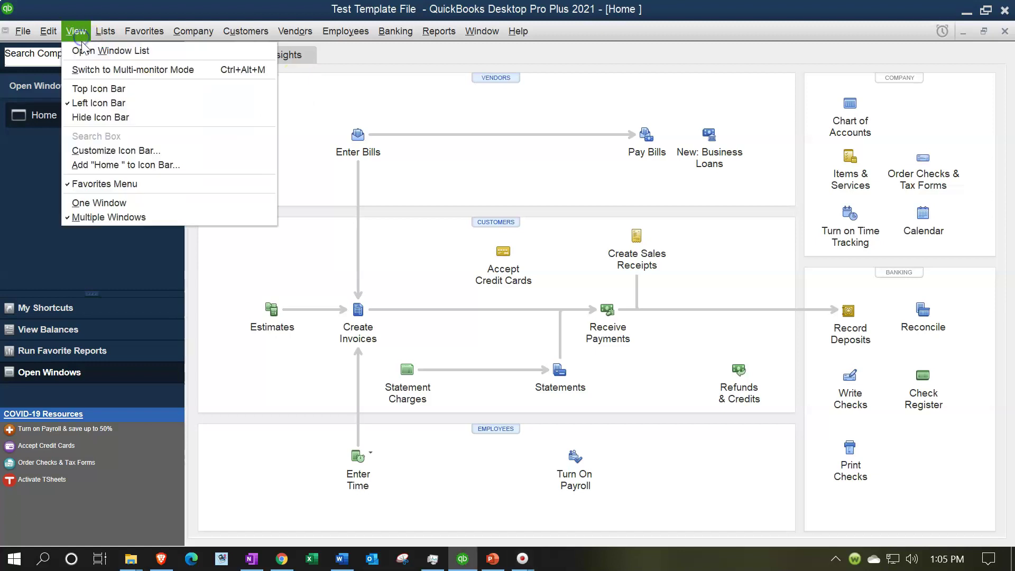
left_click(119, 52)
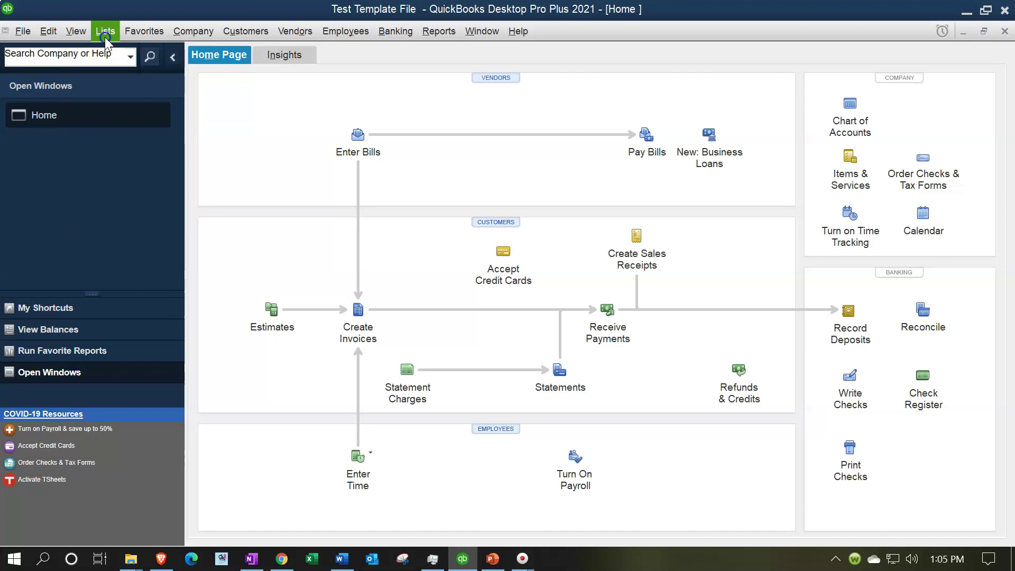
left_click(105, 35)
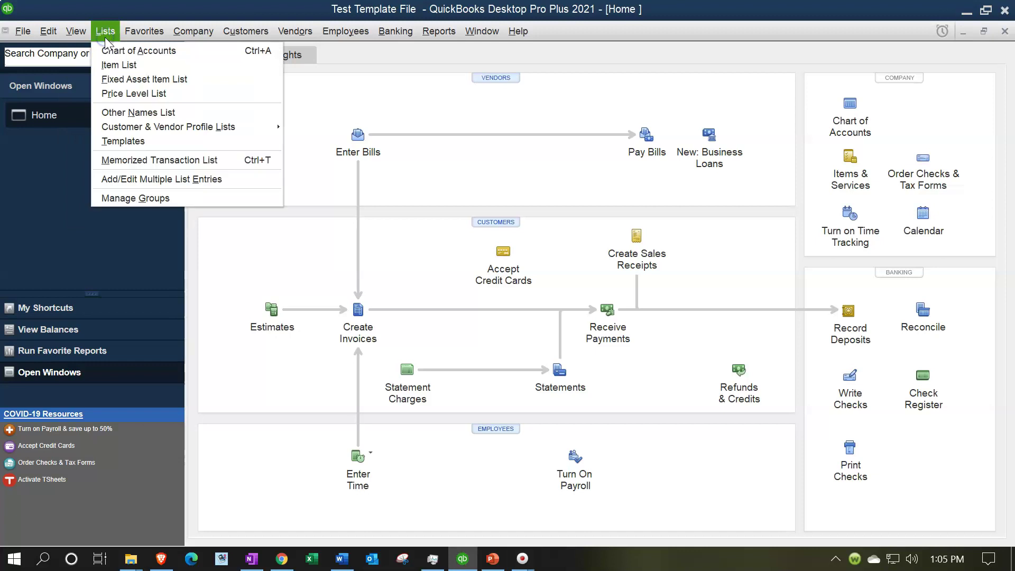
left_click(138, 141)
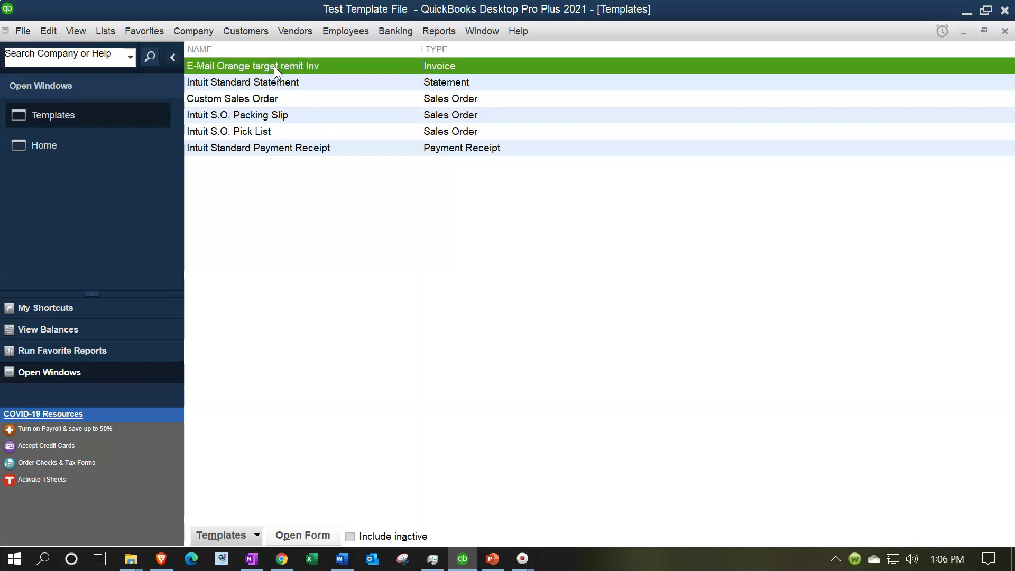
Step: Choose Export from the Templates menu for the E-Mail Orange target remit Inv template
left_click(256, 535)
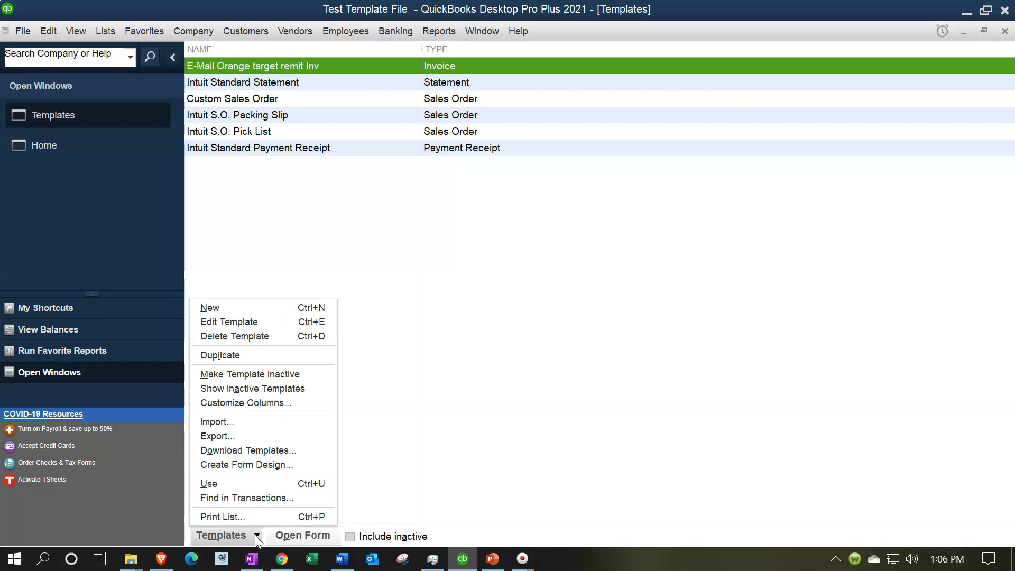
left_click(234, 439)
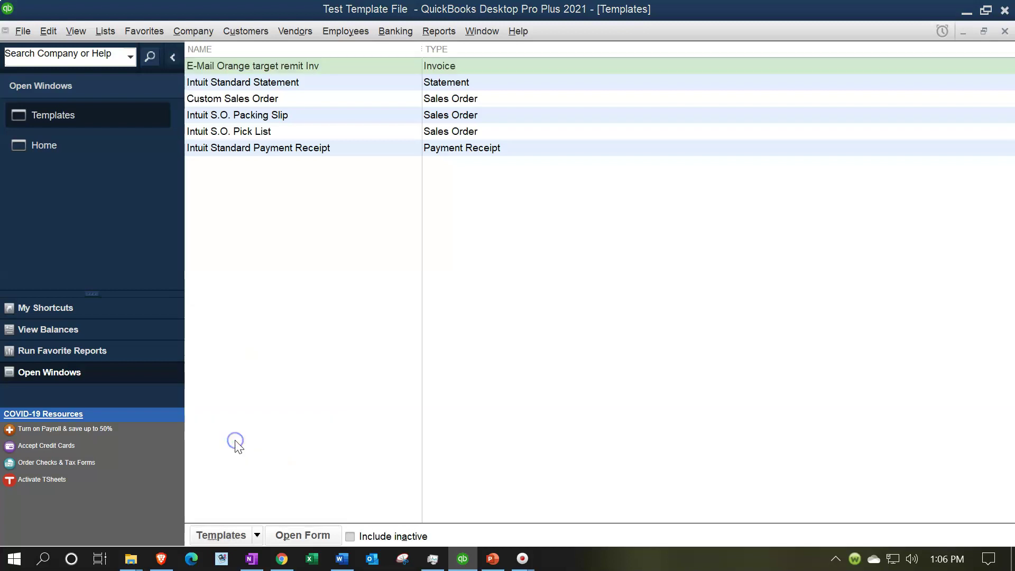
Step: Save the exported template as a .DES file in the Test File Form Templates folder
left_click(211, 196)
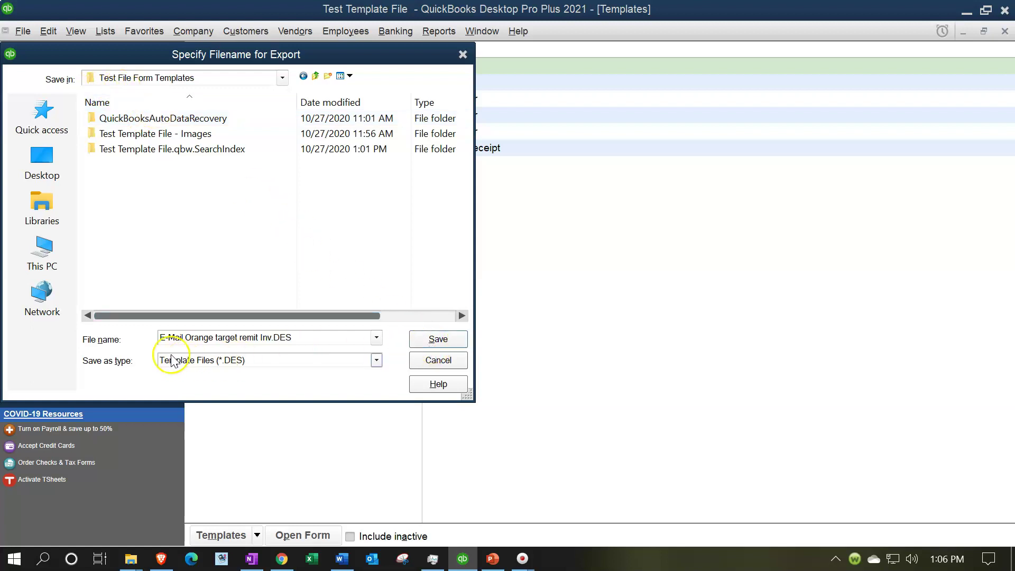
left_click(435, 342)
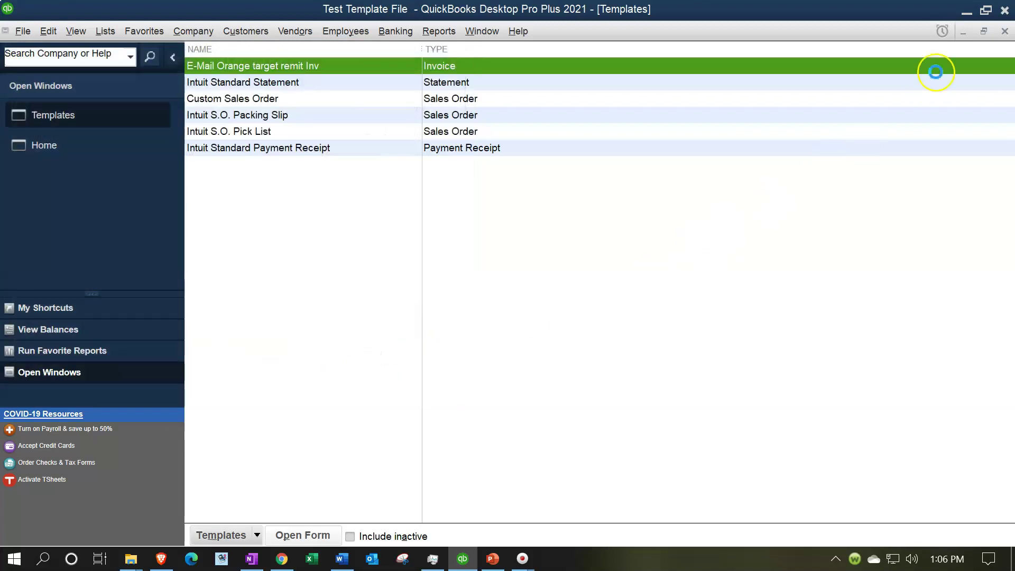
Step: Minimize QuickBooks and browse the Test File Form Templates folder in File Explorer
left_click(965, 11)
scroll(763, 292, "down", 4)
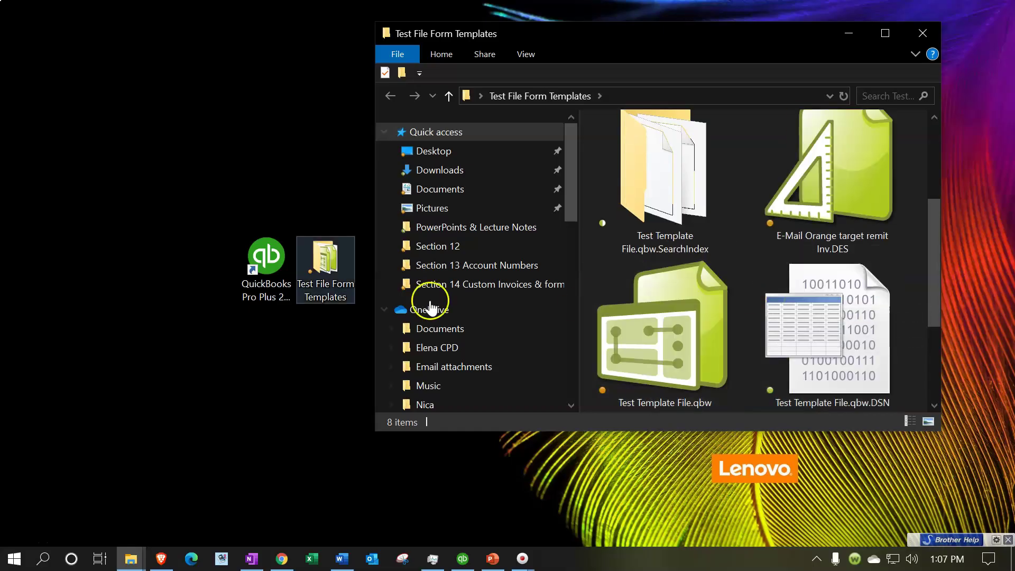
left_click(240, 265)
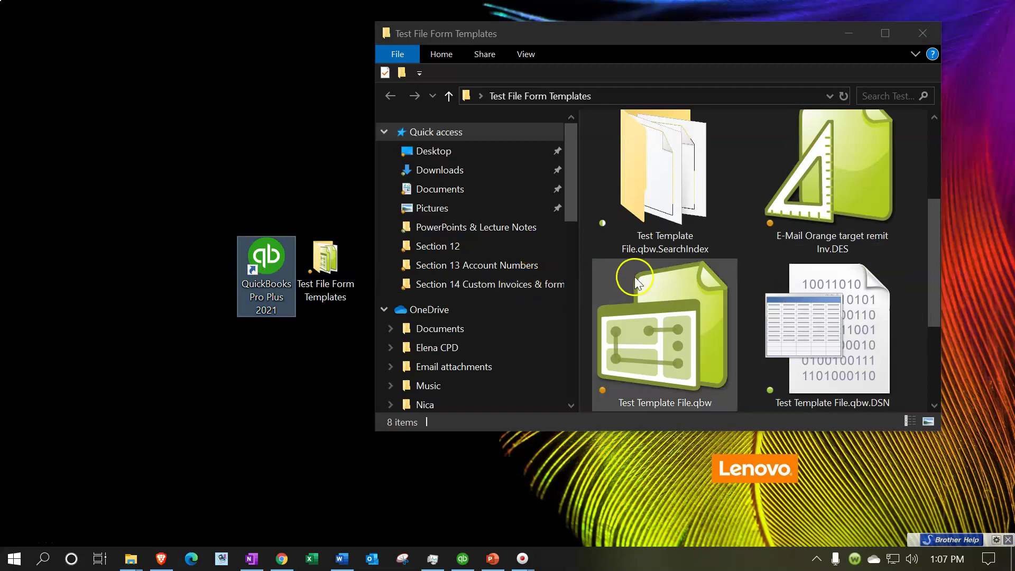
left_click(686, 296)
scroll(686, 296, "down", 2)
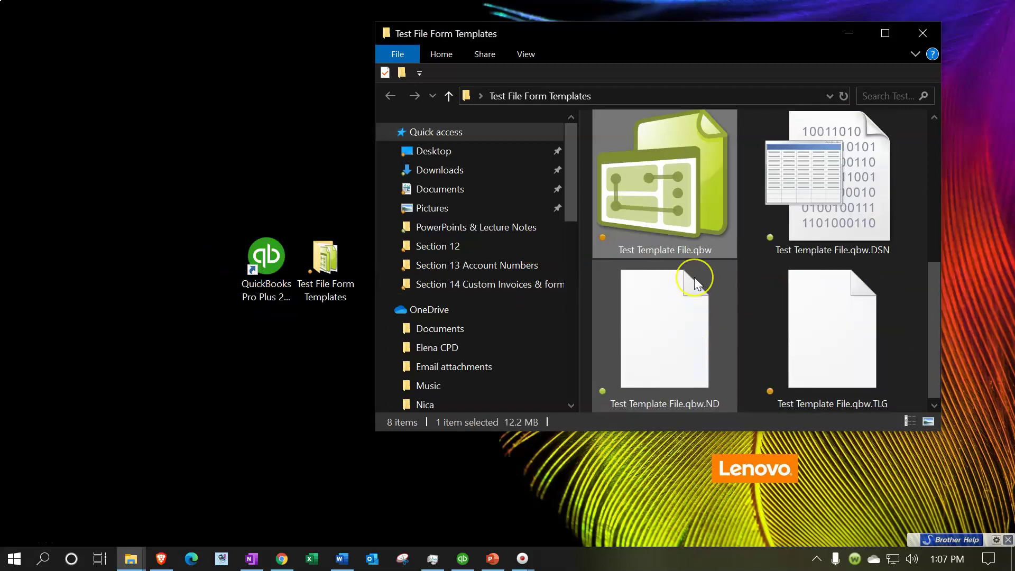
scroll(694, 276, "up", 2)
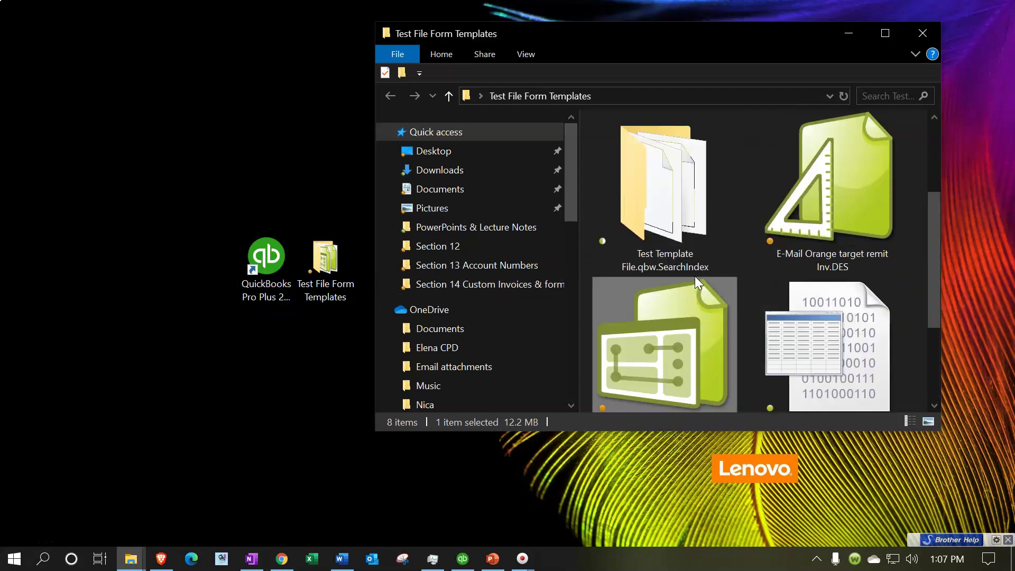
Step: Confirm E-Mail Orange target remit Inv.DES is saved at 154 KB, then close the folder
left_click(875, 193)
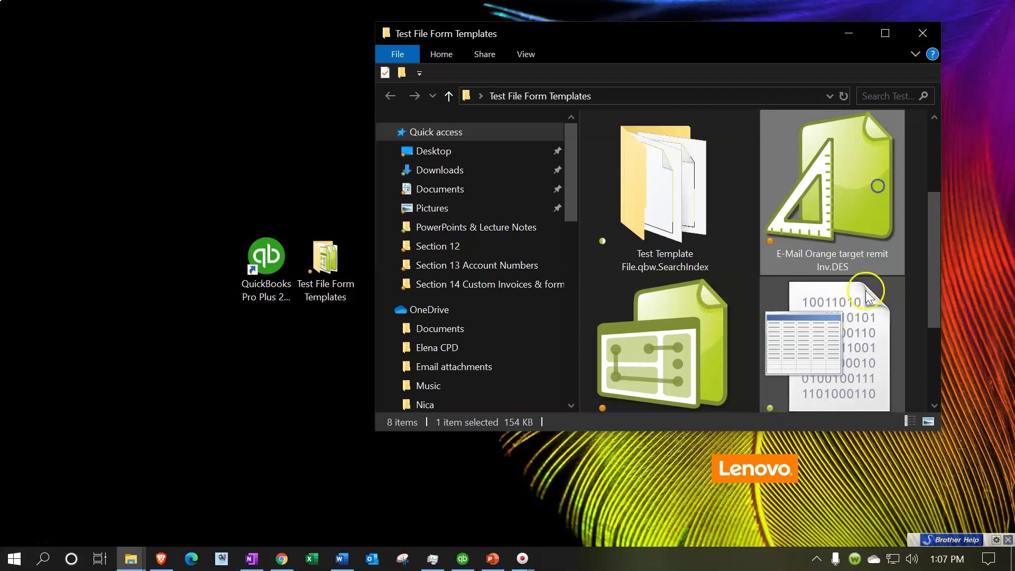
left_click(802, 279)
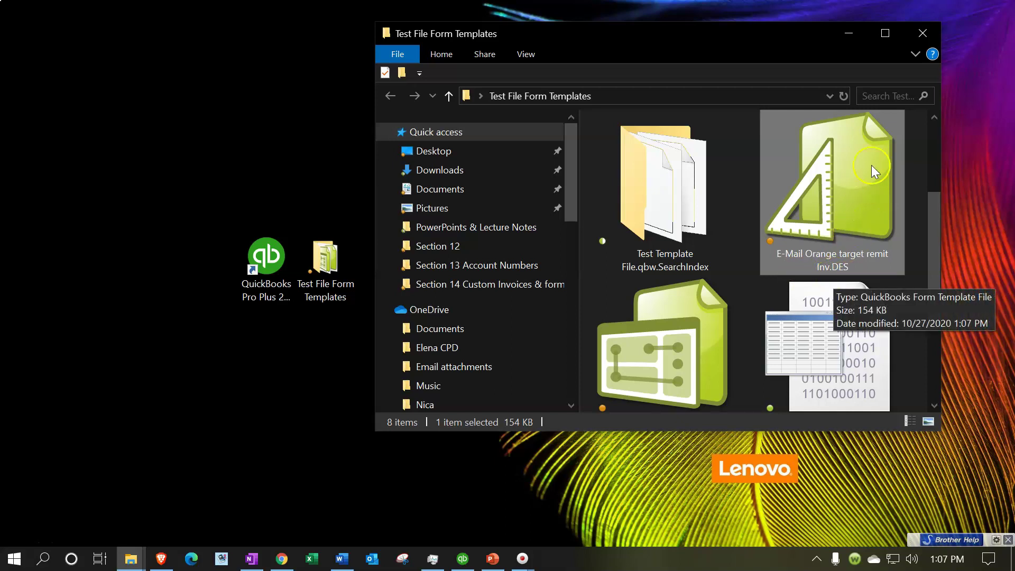
left_click(915, 40)
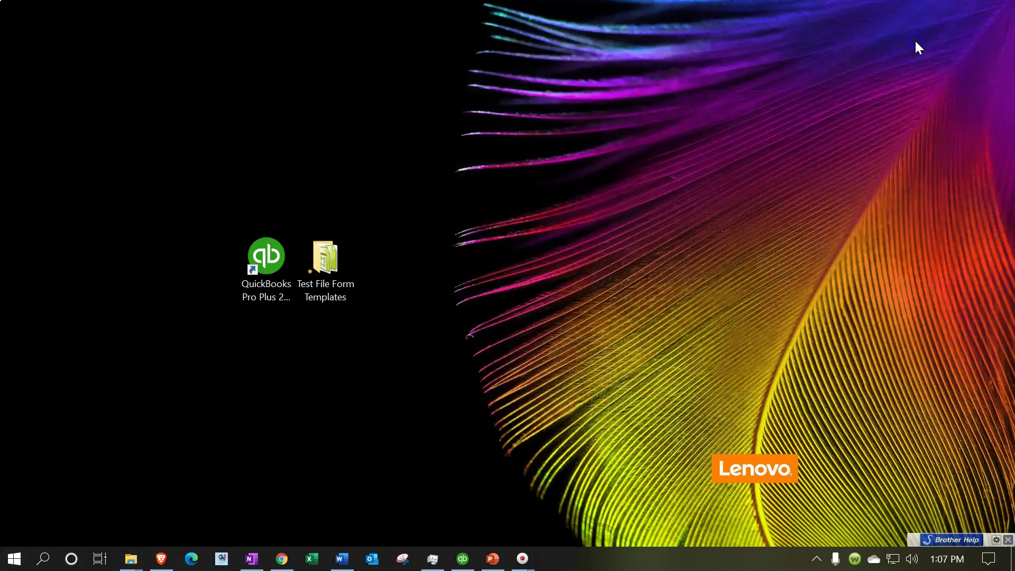
Step: Rename the original template to '1E-Mail Orange target remit Inv' and make it inactive
left_click(463, 556)
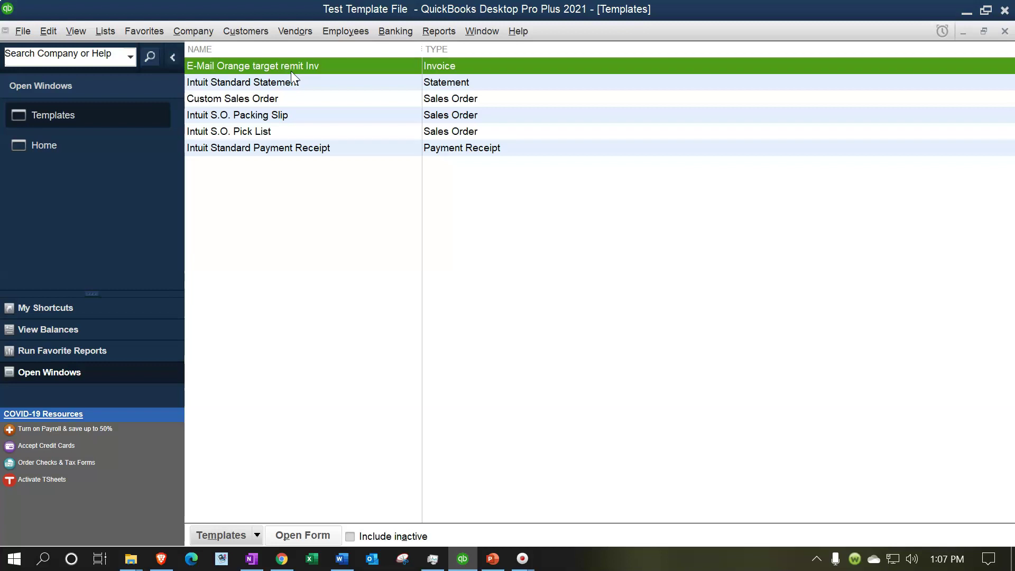
double_click(291, 70)
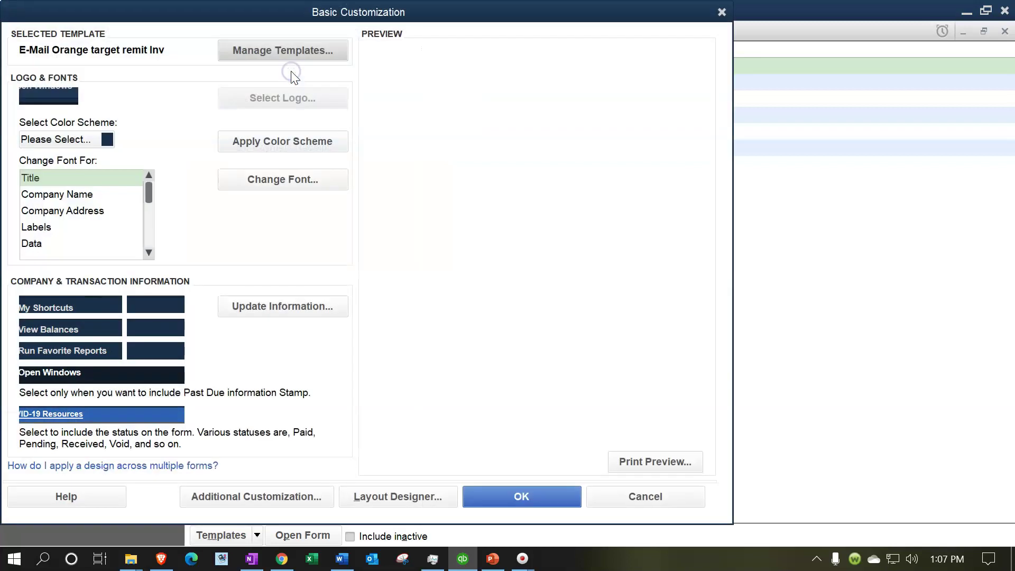
left_click(255, 51)
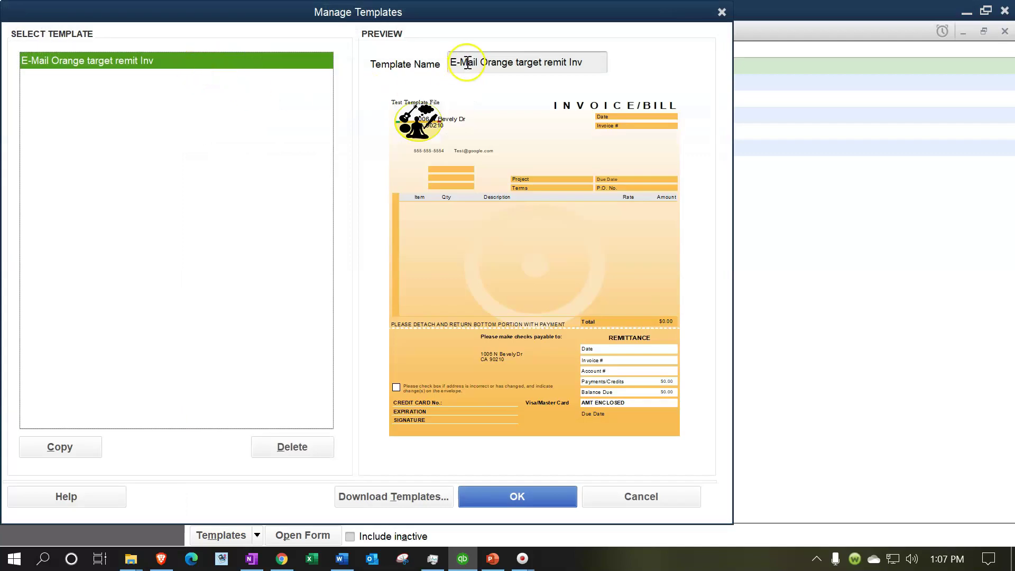
left_click(460, 62)
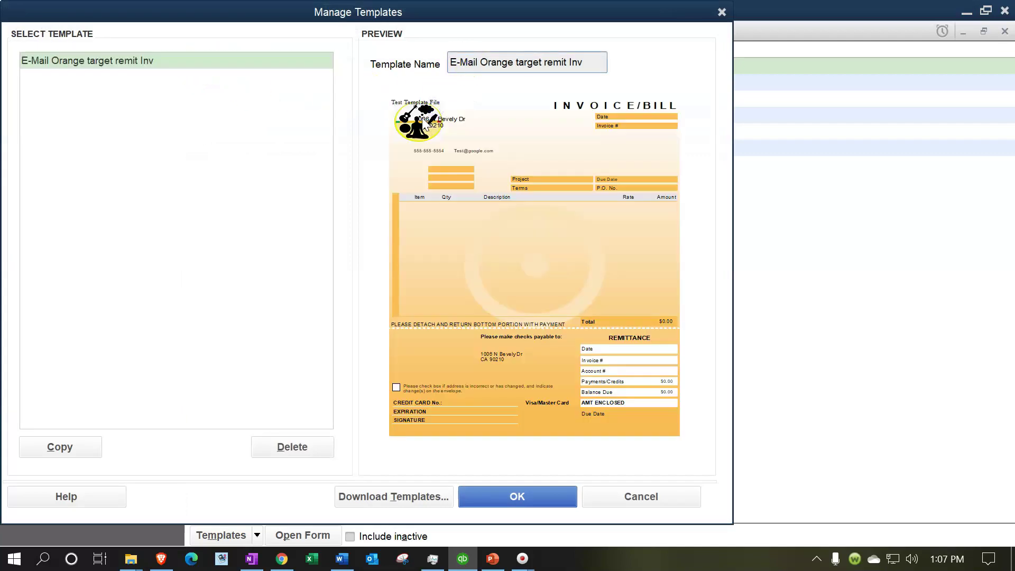
type("1")
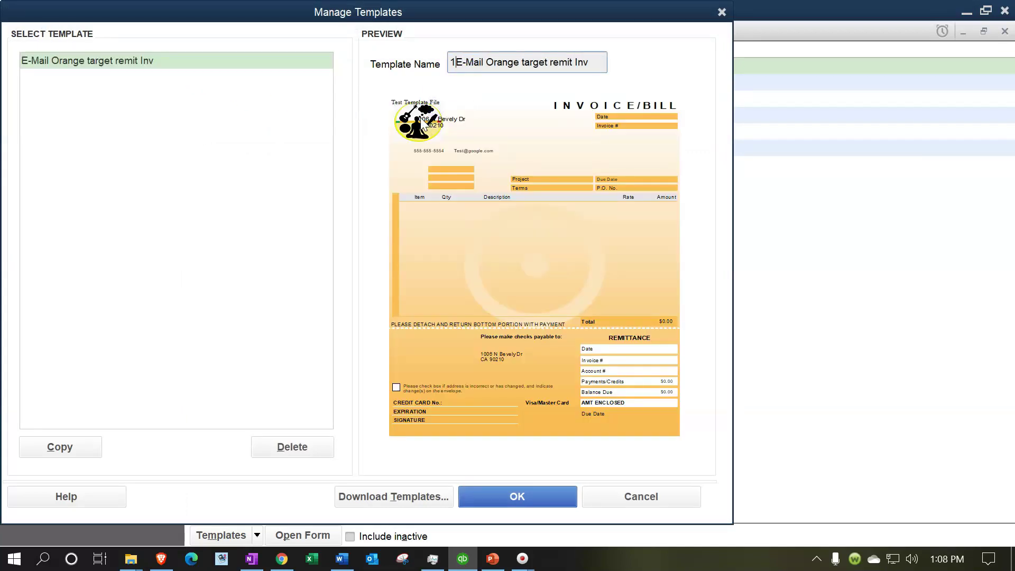
left_click(507, 500)
left_click(509, 500)
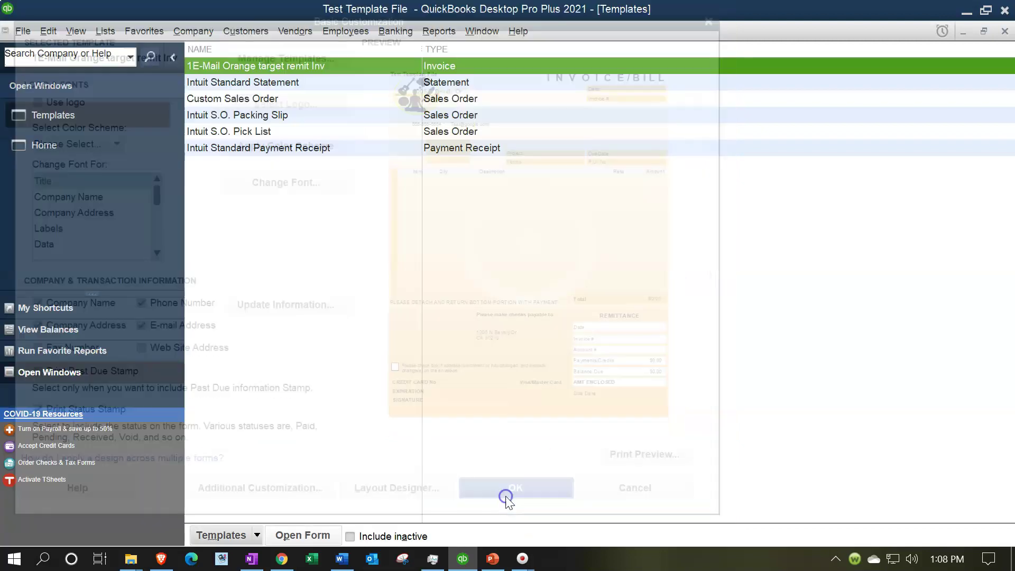
right_click(283, 67)
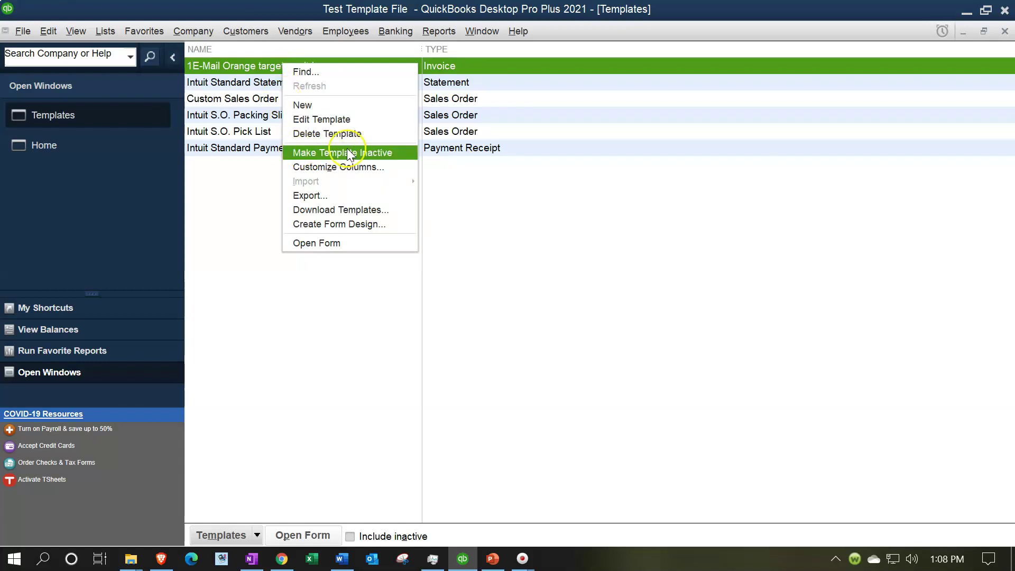
left_click(394, 153)
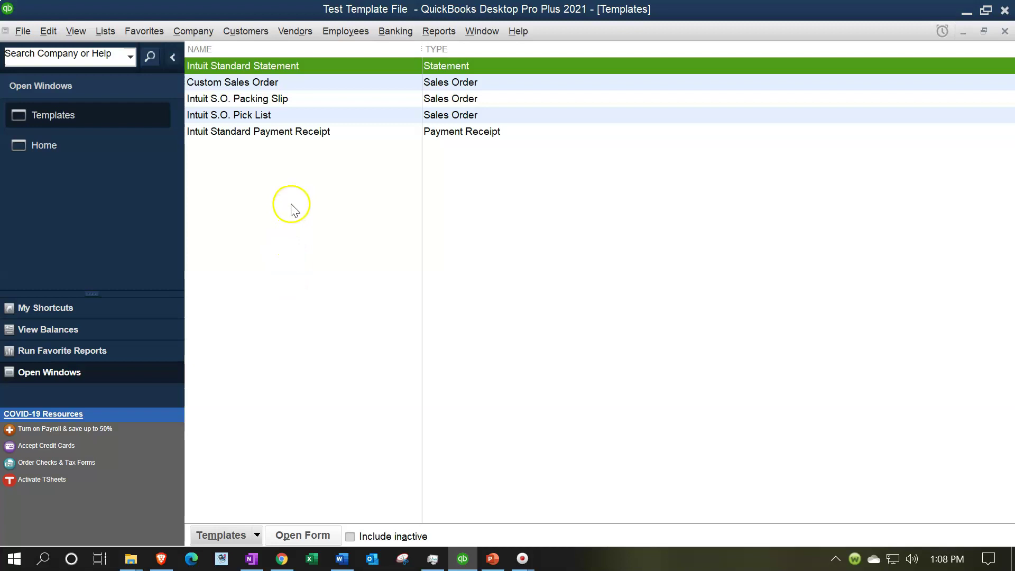
Step: Import E-Mail Orange target remit Inv.DES and accept its design in Basic Customization
left_click(257, 535)
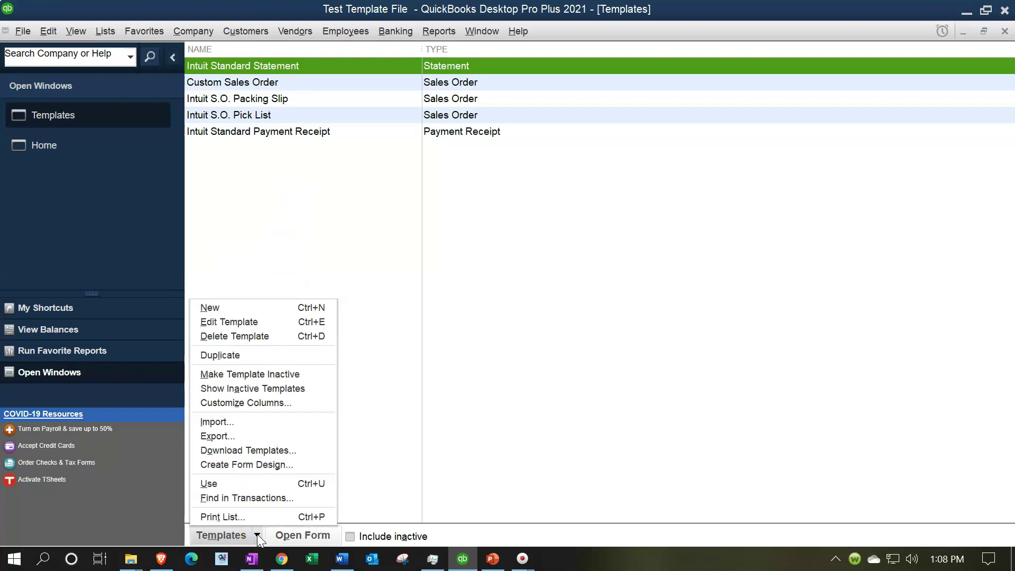
left_click(239, 422)
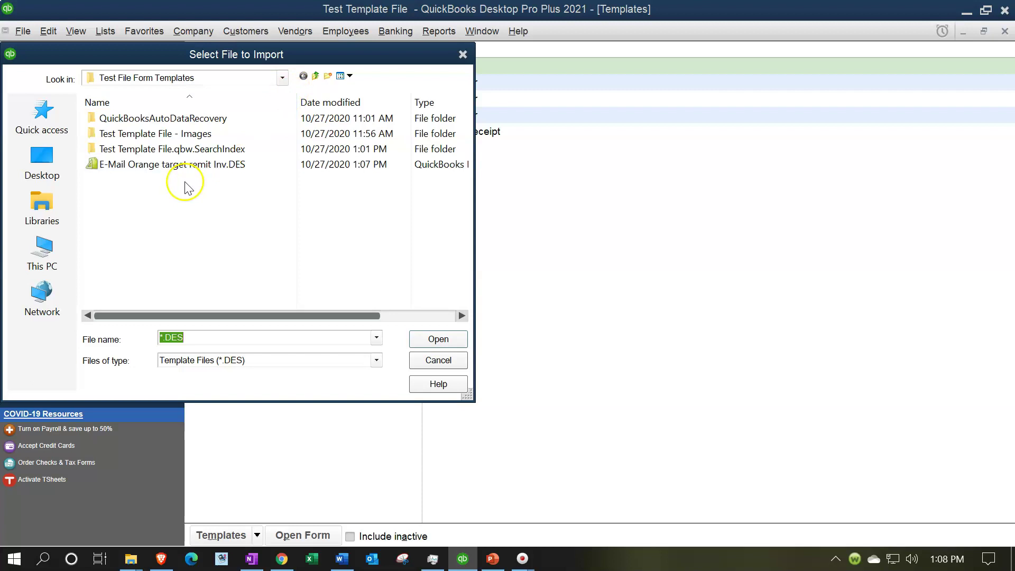
double_click(127, 168)
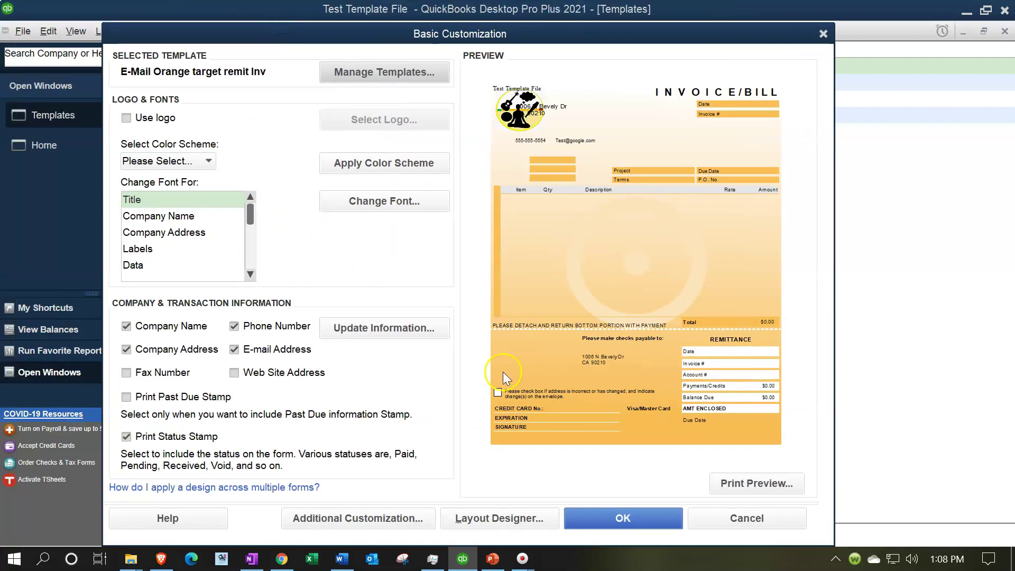
left_click(594, 517)
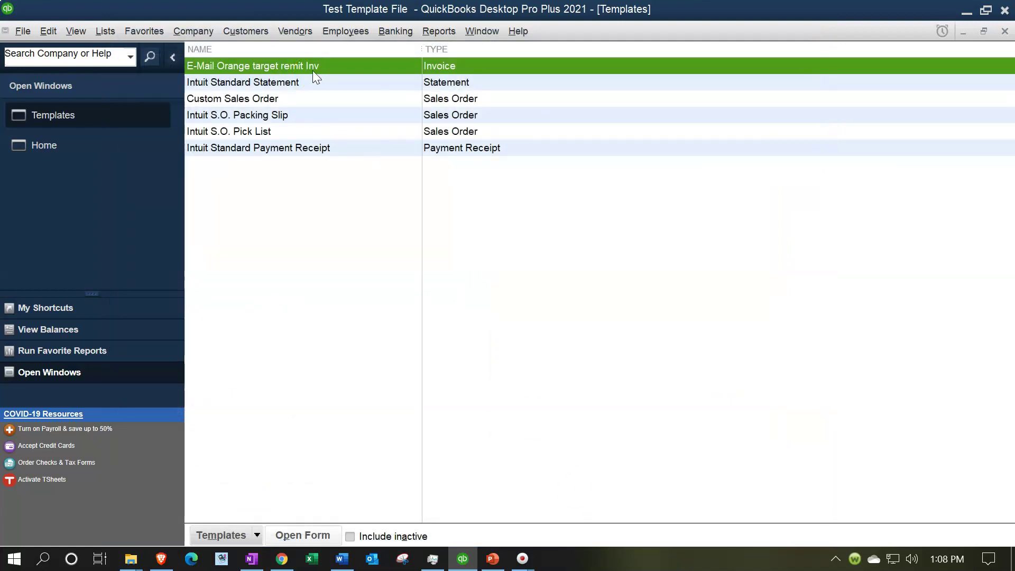
double_click(313, 71)
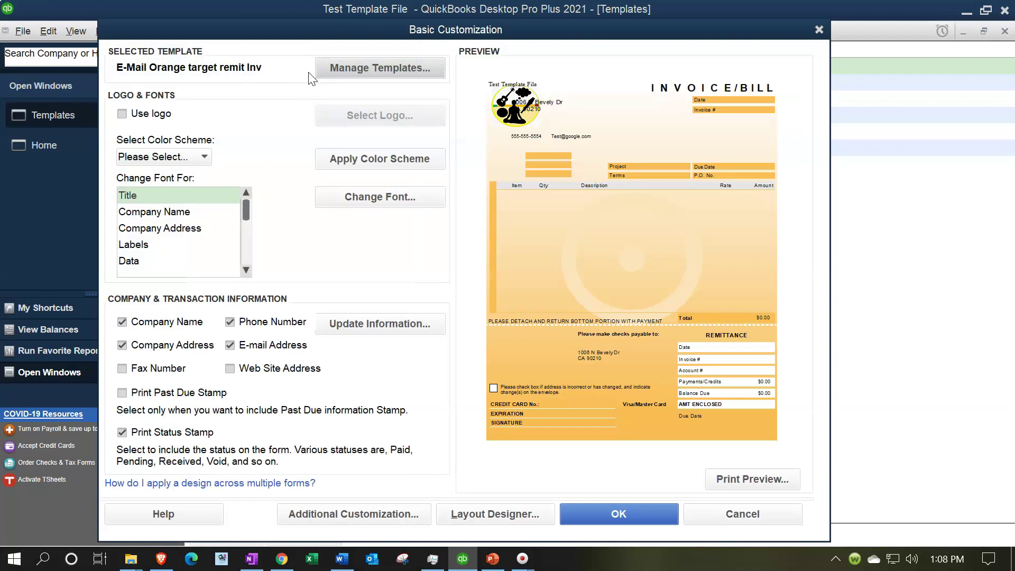
left_click(818, 30)
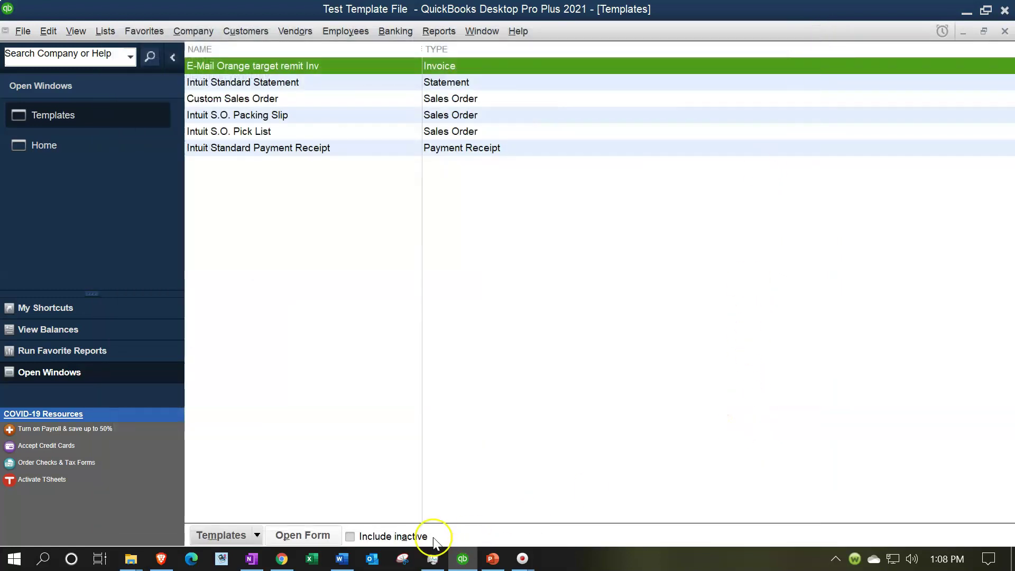
Step: Tick Include inactive so 1E-Mail Orange target remit Inv appears beside the re-imported template
left_click(350, 537)
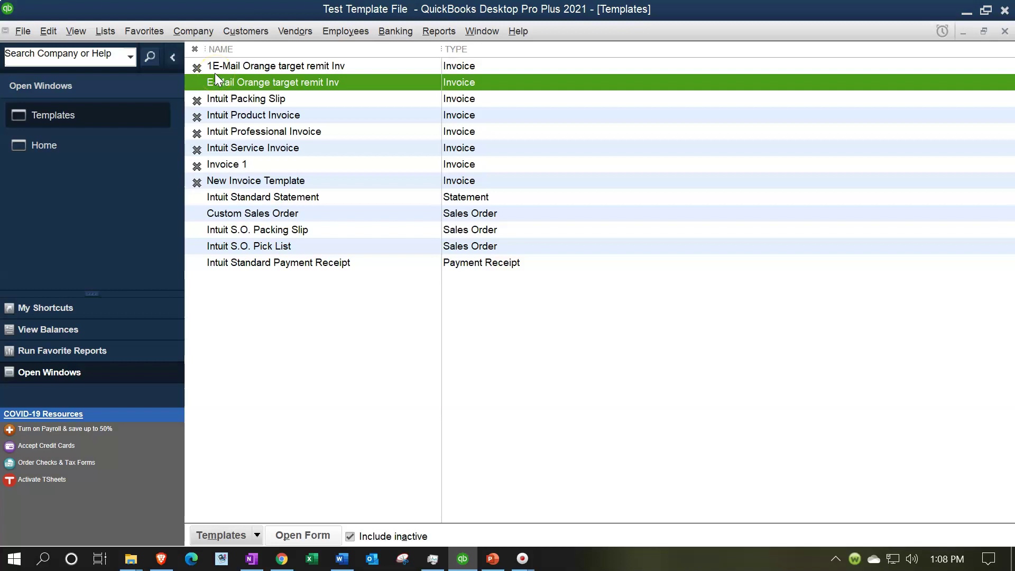
left_click(230, 88)
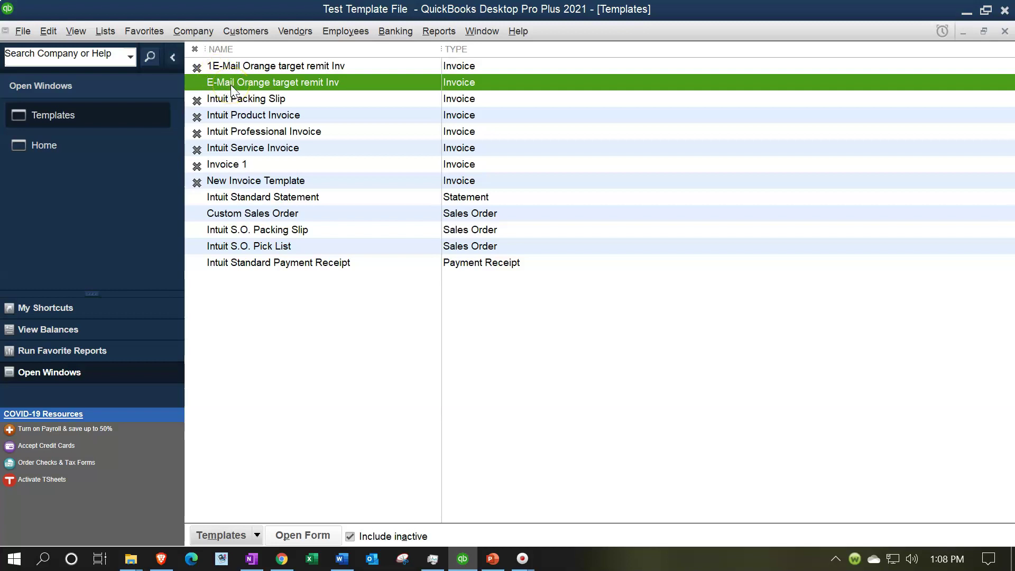